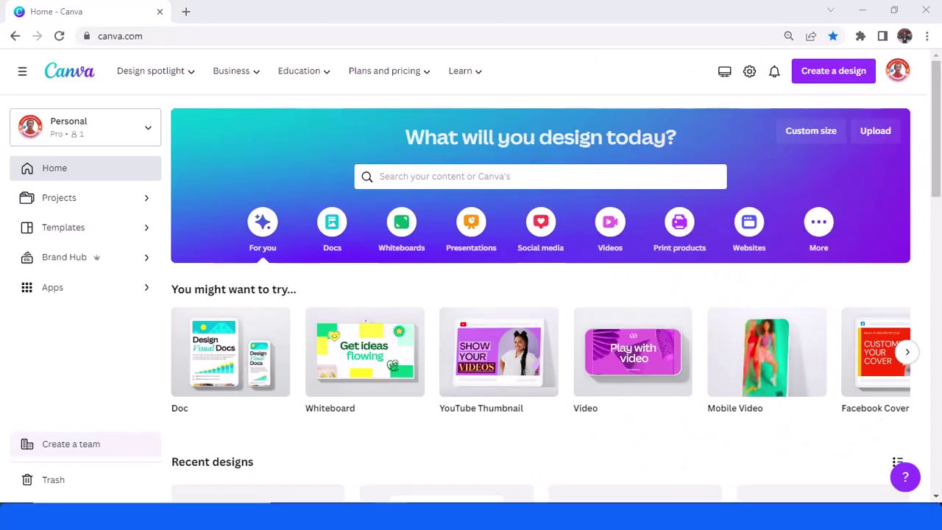
Create a new blank custom-size design of 1080 × 1350 px.
click(852, 78)
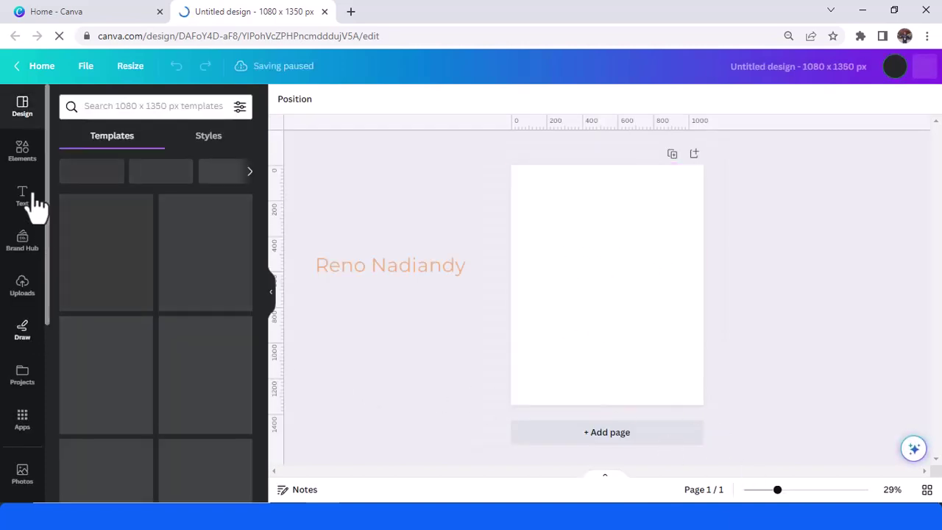
Add a heading reading 'GONE' and set it in the Calcio font.
click(28, 200)
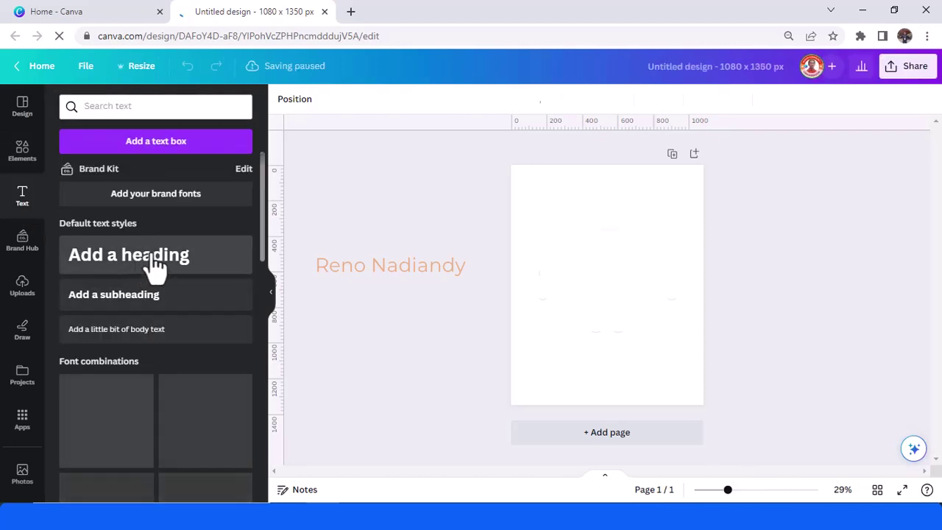
click(149, 267)
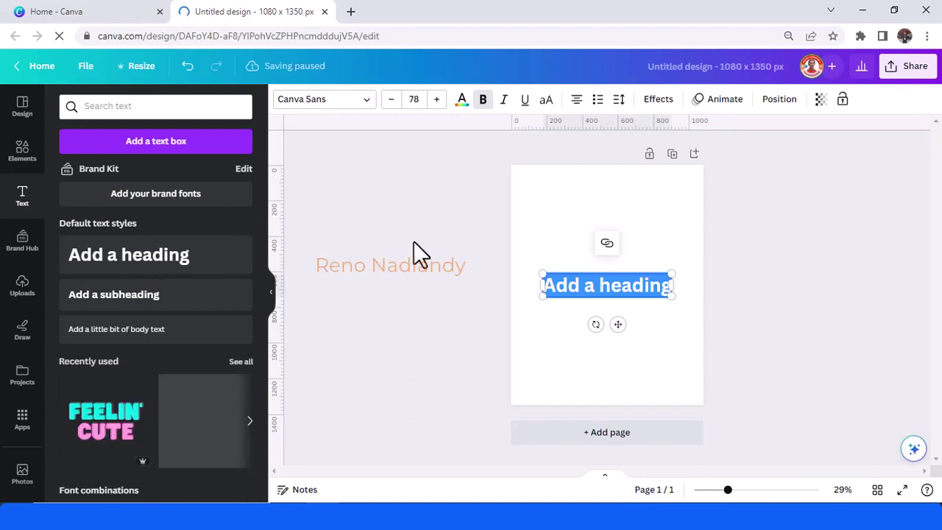
text(GONE)
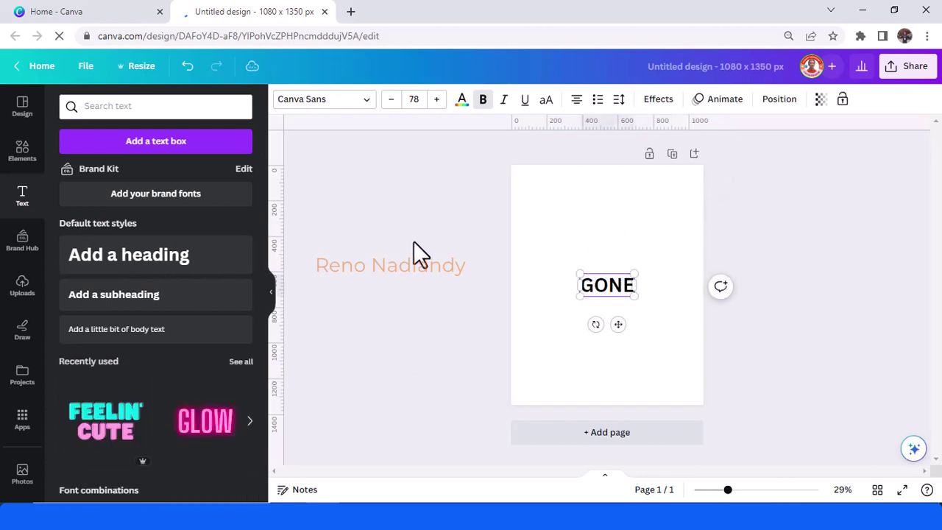
key(ctrl+a)
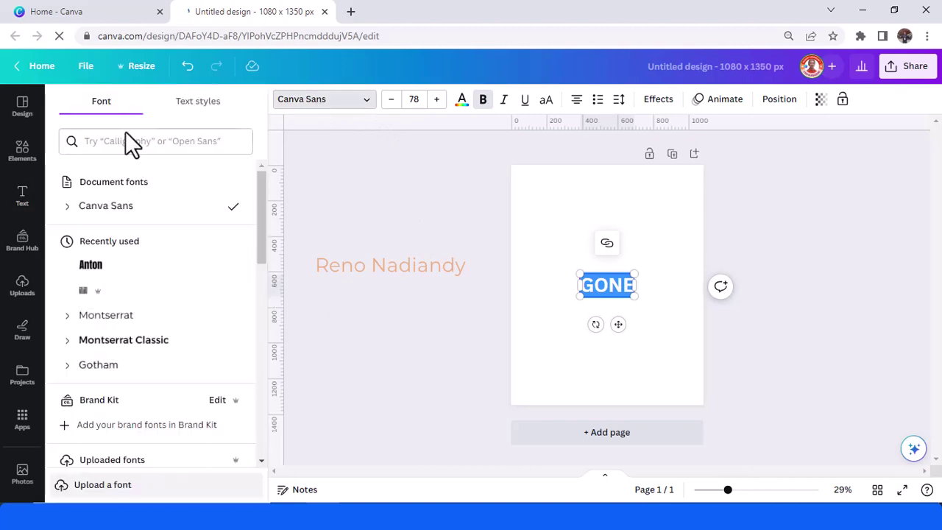
click(86, 293)
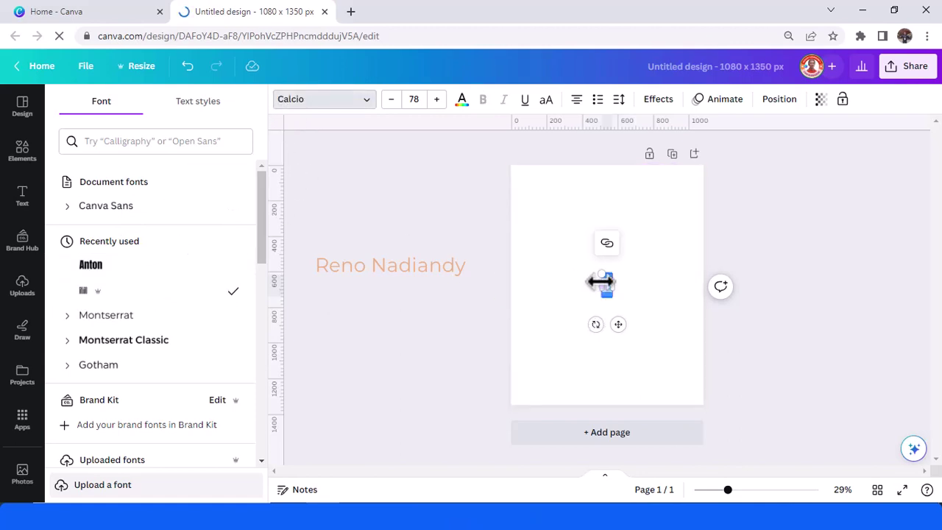
Enlarge GONE to nearly fill the page and centre it.
drag(577, 244, 536, 196)
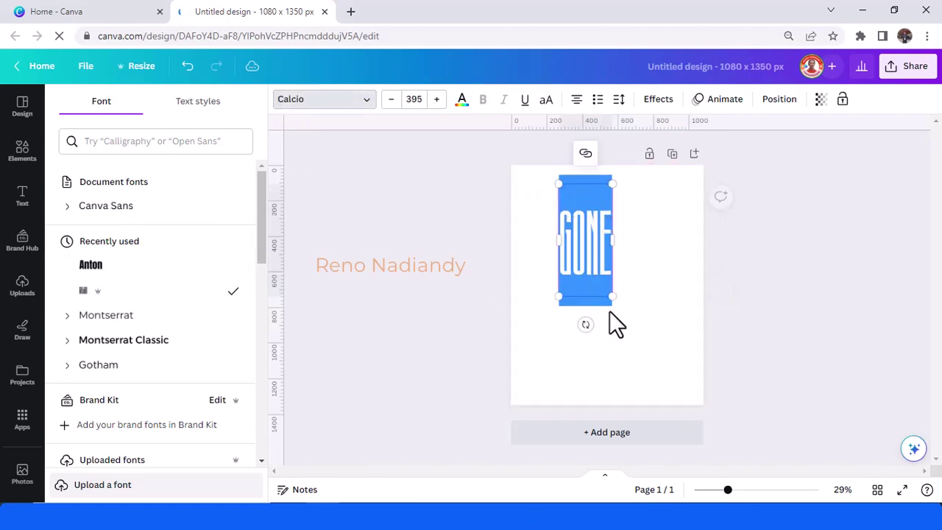
drag(607, 293, 718, 399)
click(758, 336)
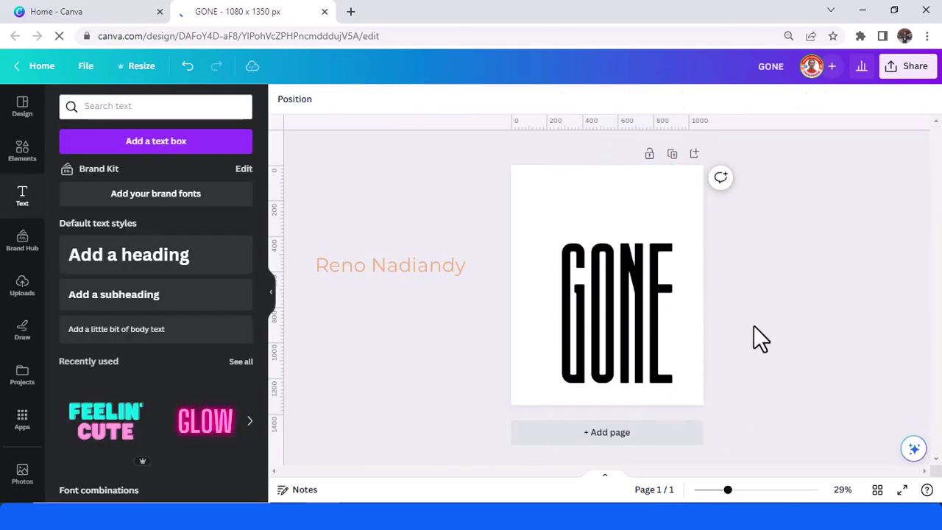
click(611, 336)
drag(611, 336, 604, 317)
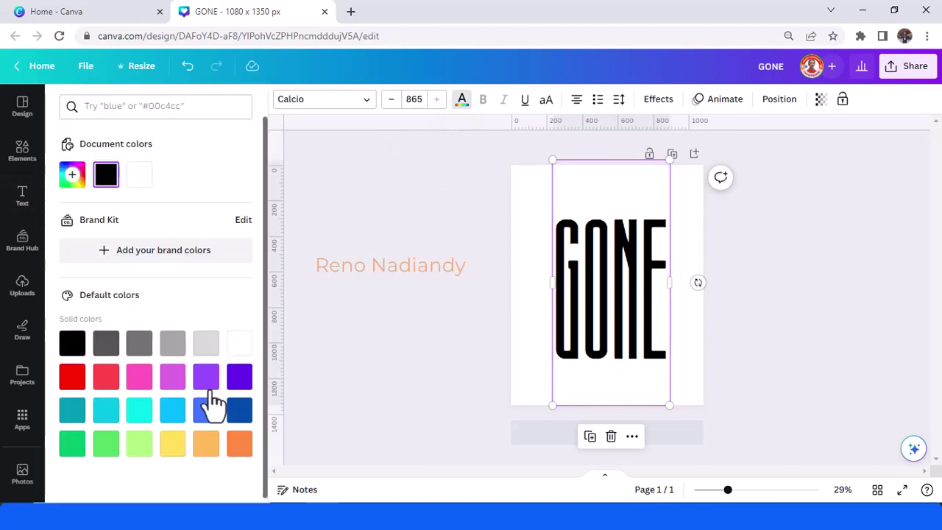
Change the GONE lettering from black to pink #FF558D.
click(72, 176)
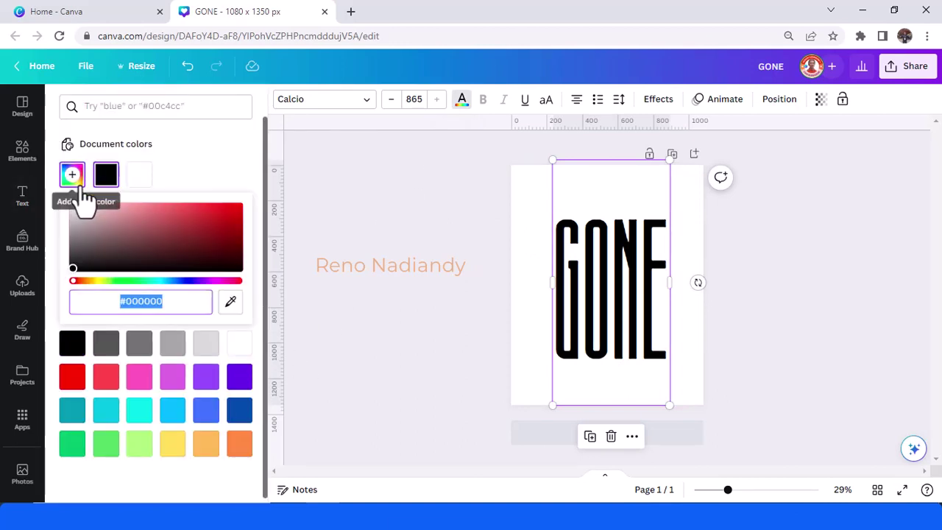
click(233, 281)
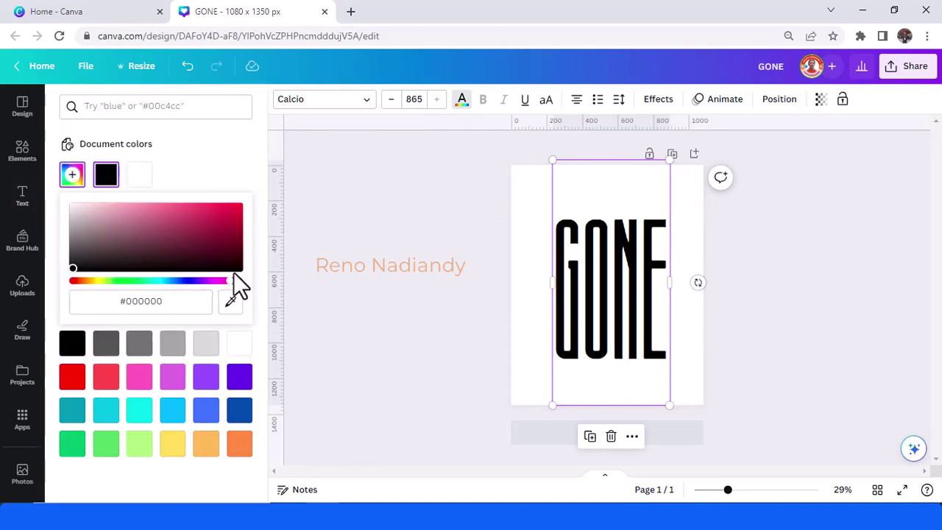
click(212, 208)
drag(205, 206, 188, 206)
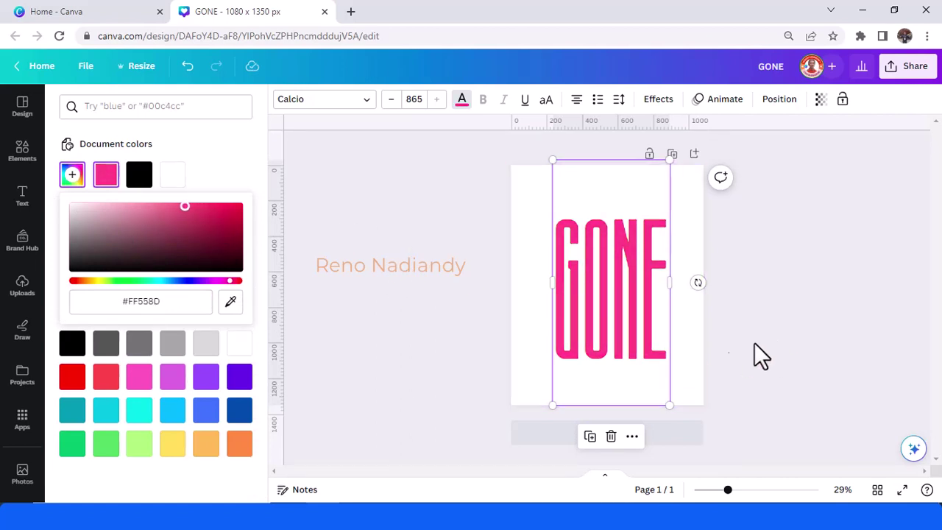
click(741, 491)
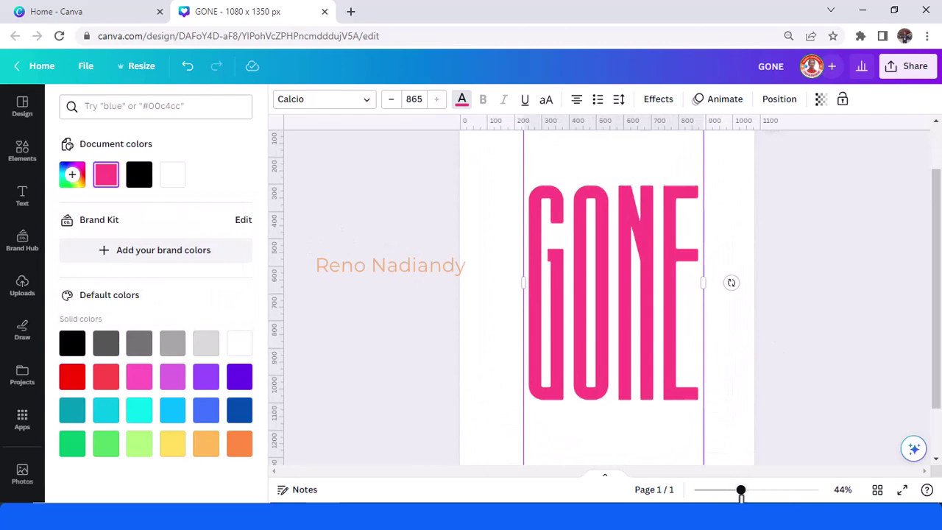
key(Escape)
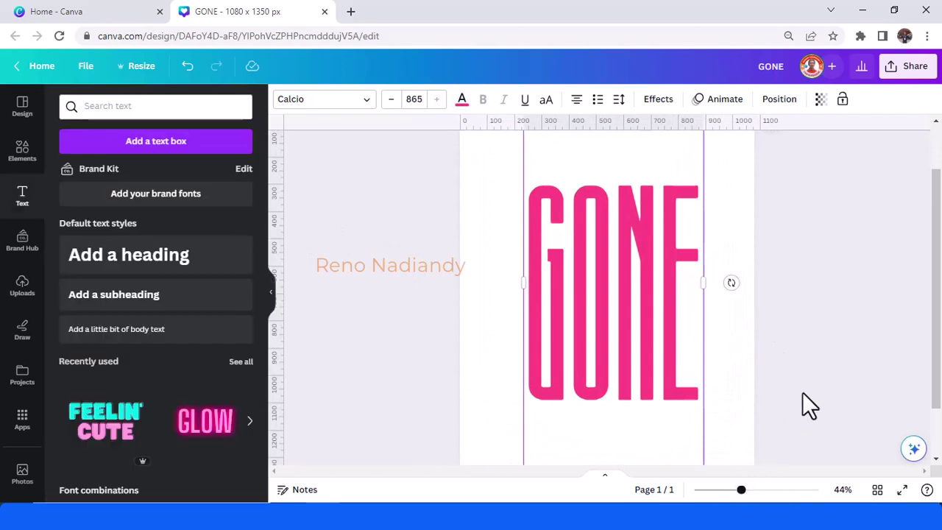
Add the ink splatter graphic from the recently used elements.
click(20, 157)
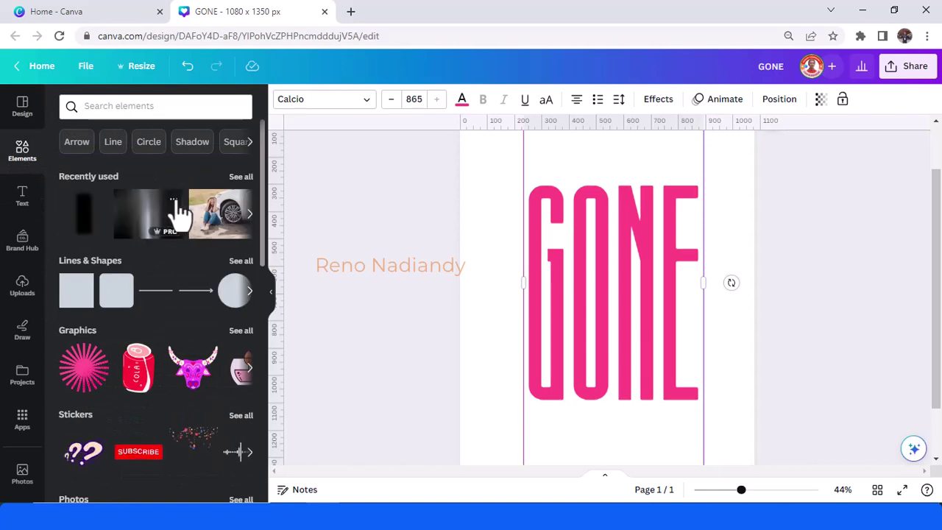
click(243, 177)
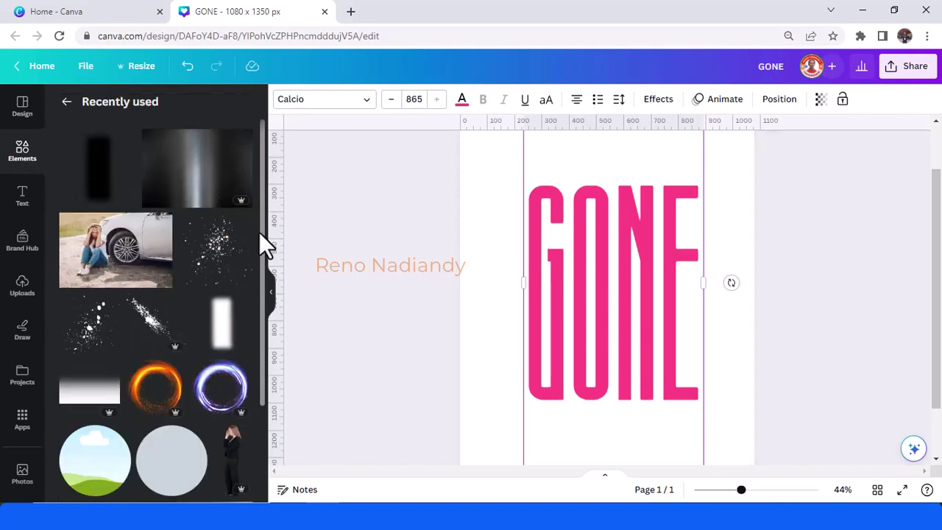
click(176, 302)
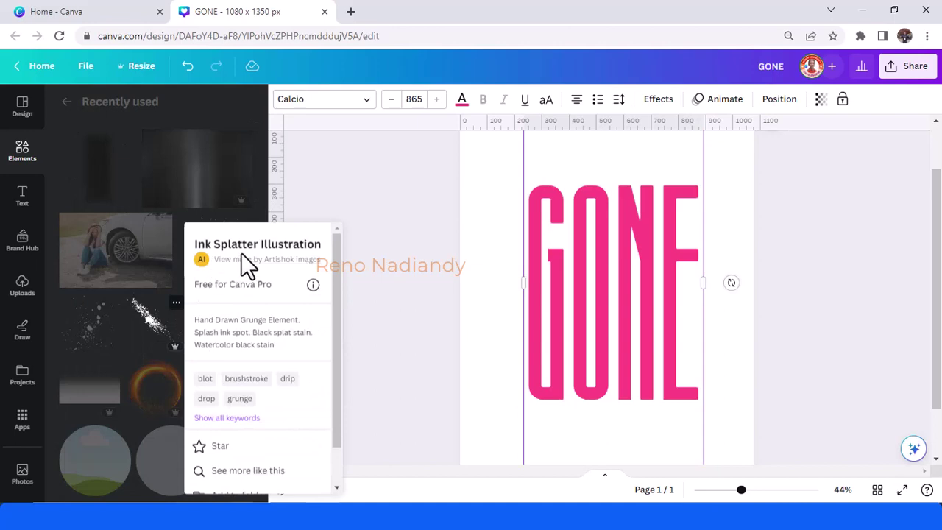
click(148, 326)
click(150, 327)
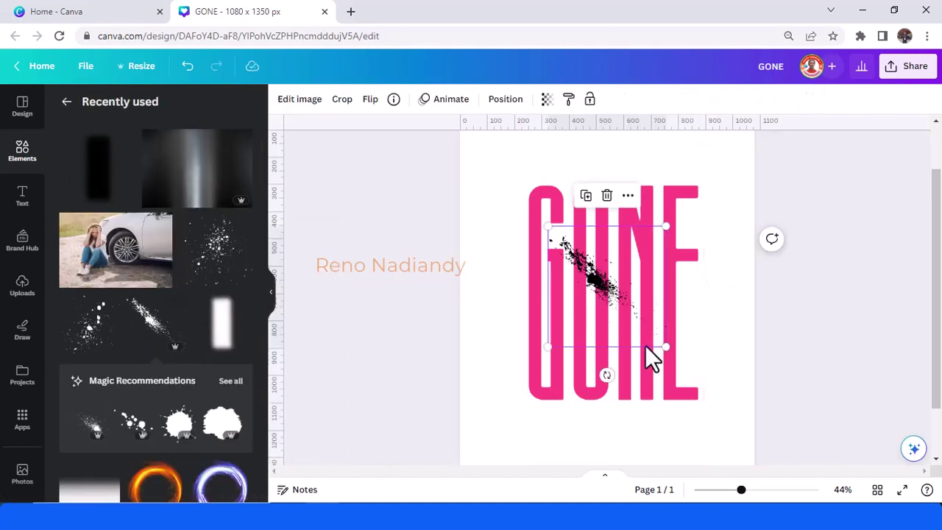
Rotate the splatter to 46°, lay it over the G, and colour it white.
drag(604, 375, 547, 336)
mouse_move(614, 284)
mouse_down()
mouse_move(543, 252)
mouse_move(547, 228)
mouse_move(545, 238)
mouse_up()
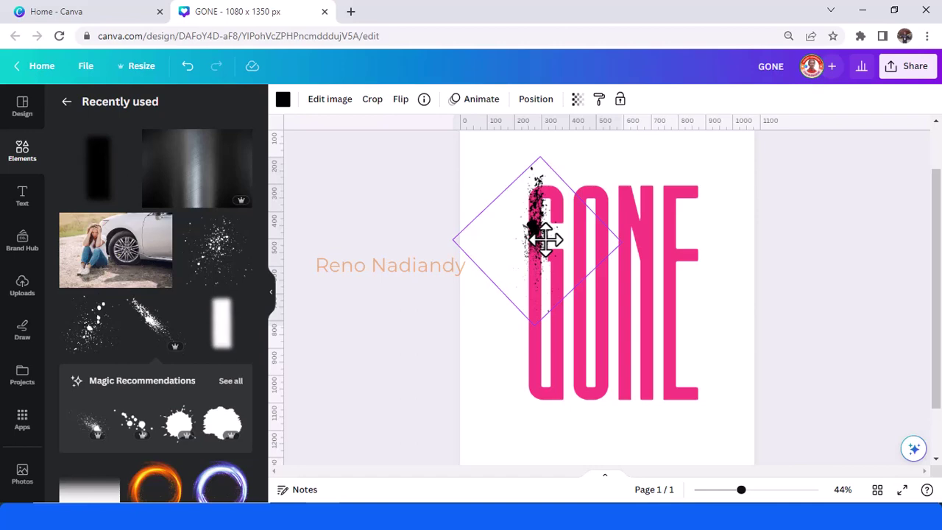
drag(545, 238, 545, 238)
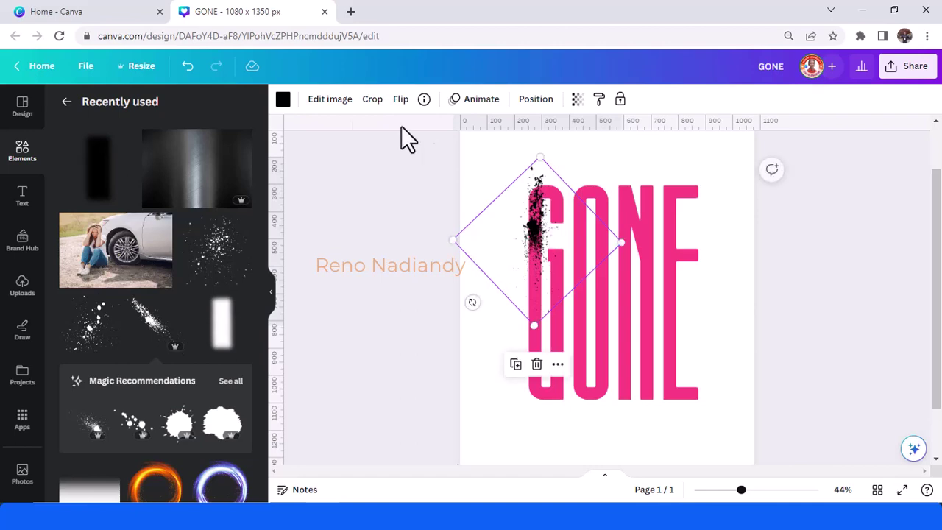
click(283, 101)
click(172, 175)
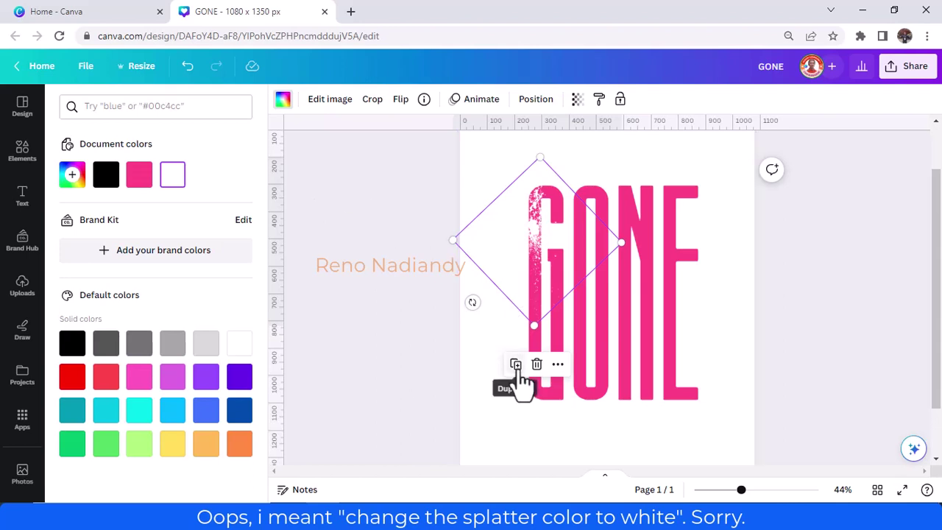
drag(553, 283, 608, 241)
Duplicate the white splatter three times, rotating one to -21°, and spread copies over O, N and E.
click(558, 314)
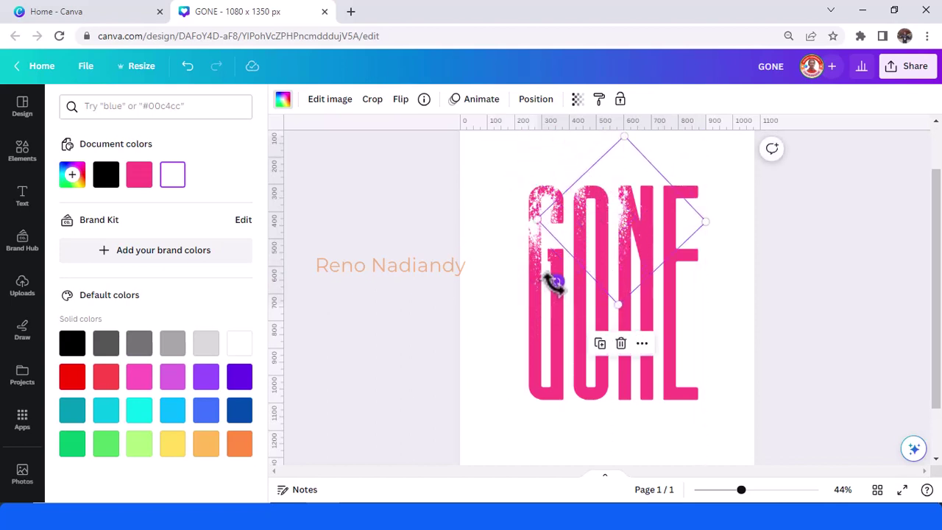
drag(551, 280, 600, 222)
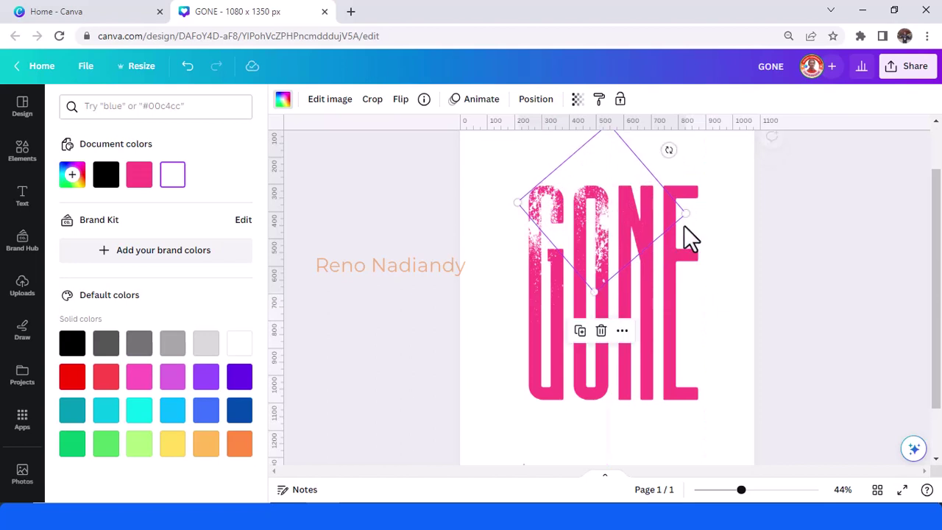
click(582, 333)
mouse_move(643, 232)
mouse_down()
mouse_move(641, 280)
mouse_move(641, 250)
mouse_up()
drag(625, 187, 639, 131)
drag(626, 263, 617, 261)
click(593, 409)
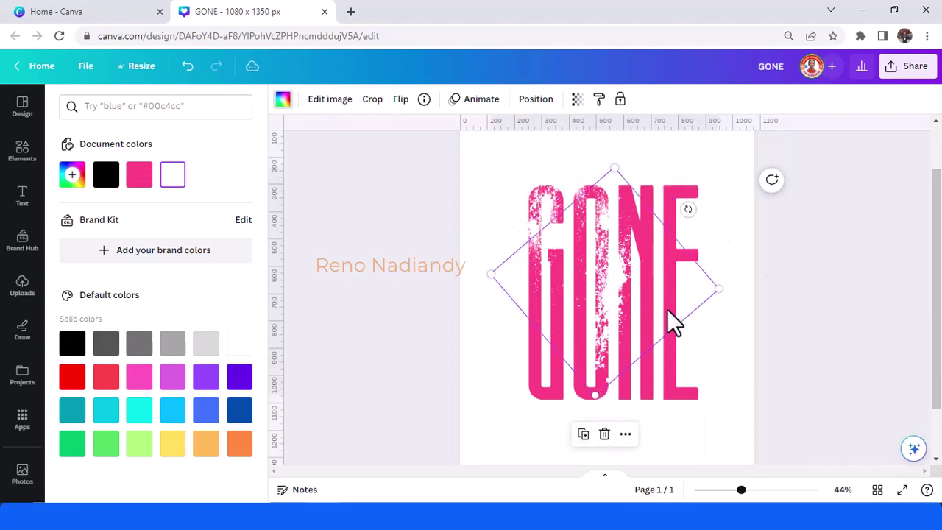
drag(669, 319, 713, 190)
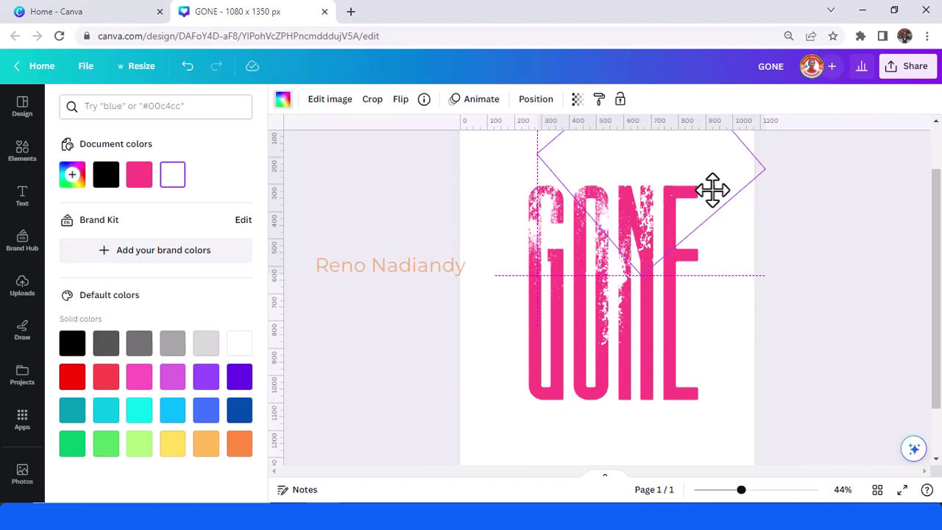
drag(713, 189, 712, 190)
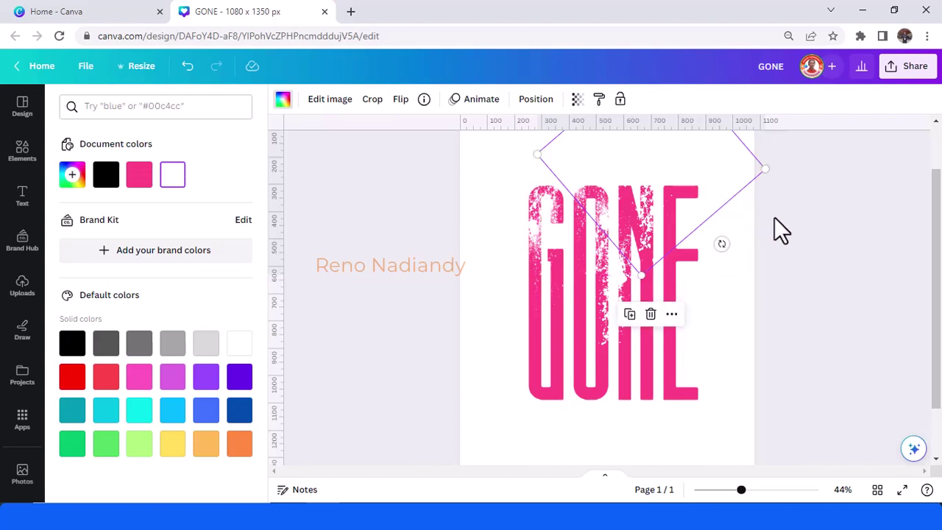
Add the scattered ink spots graphic over GONE, enlarge it, and make it white.
click(22, 151)
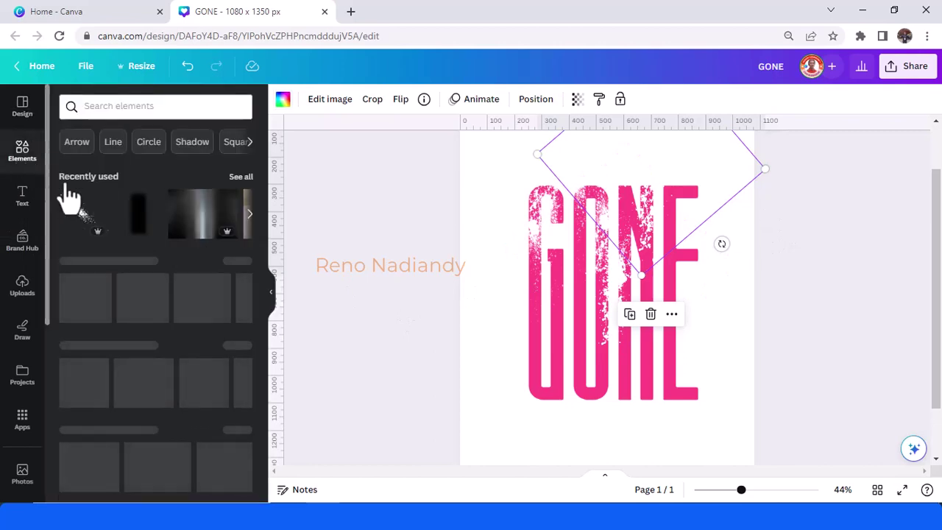
click(240, 177)
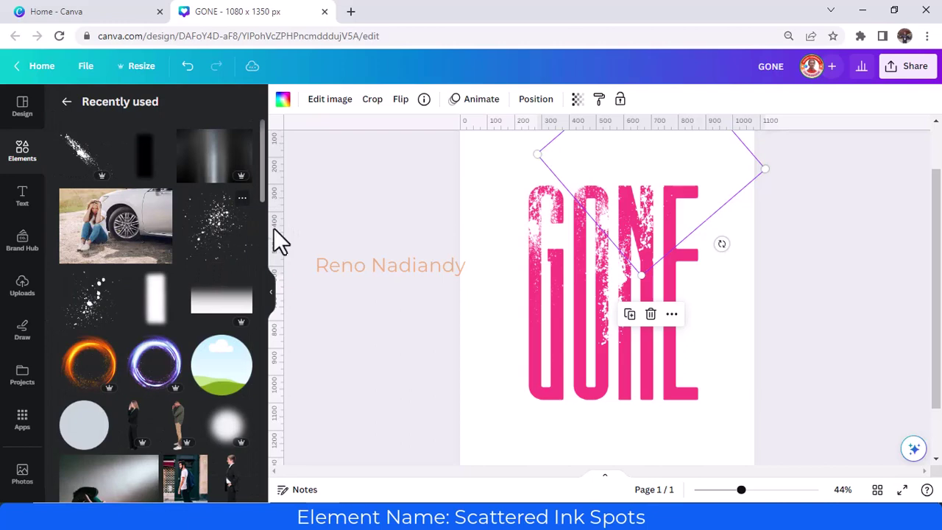
mouse_move(279, 240)
mouse_down()
mouse_move(539, 262)
mouse_move(559, 254)
mouse_up()
mouse_move(664, 229)
mouse_down()
mouse_move(763, 194)
mouse_move(779, 178)
mouse_up()
click(286, 101)
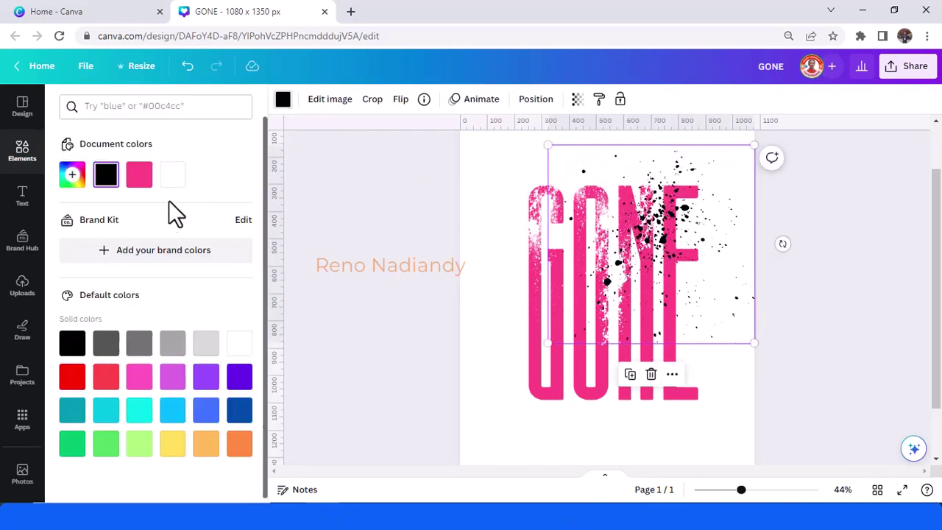
click(173, 177)
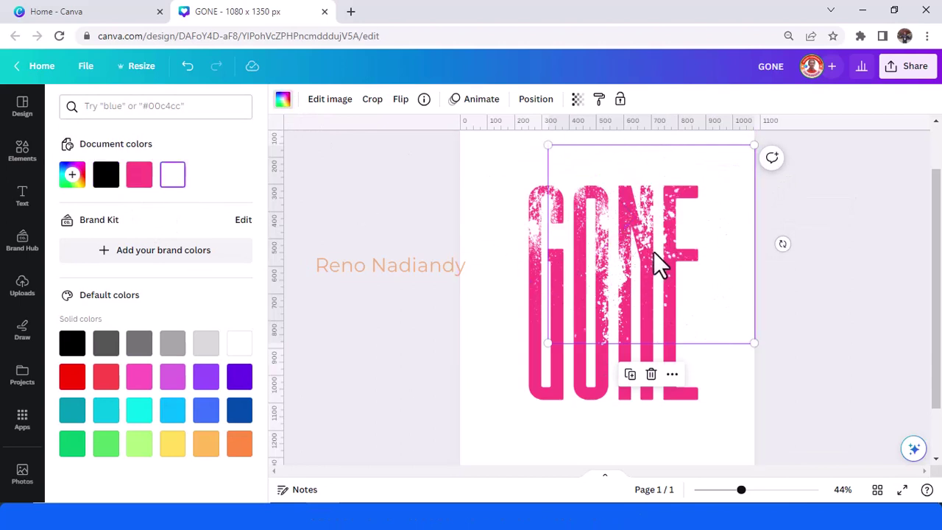
mouse_move(655, 254)
mouse_down()
mouse_move(673, 248)
mouse_move(675, 259)
mouse_move(700, 258)
mouse_move(686, 257)
mouse_up()
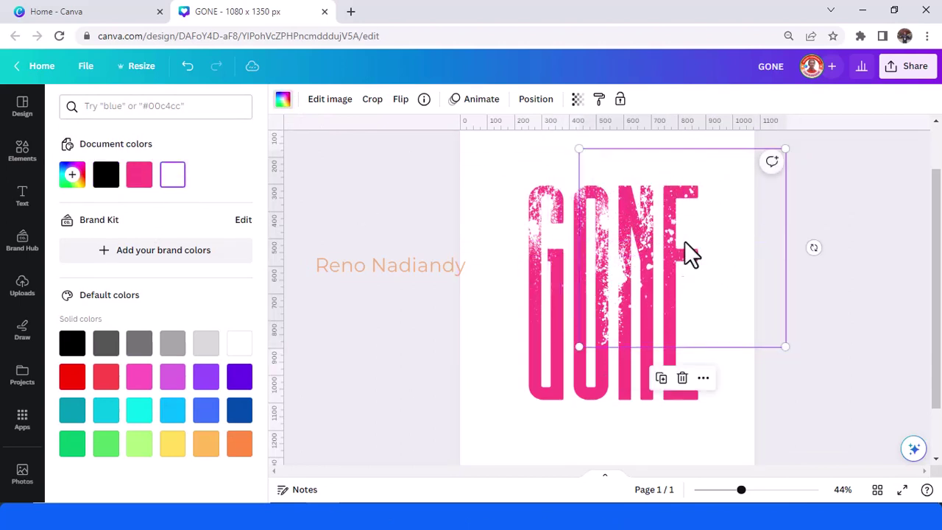
Duplicate the white splatter and shrink the copy to about 406 × 389 over the N and E.
click(663, 379)
mouse_move(739, 258)
mouse_down()
mouse_move(732, 233)
mouse_move(739, 249)
mouse_up()
drag(789, 313, 695, 224)
drag(667, 172, 682, 203)
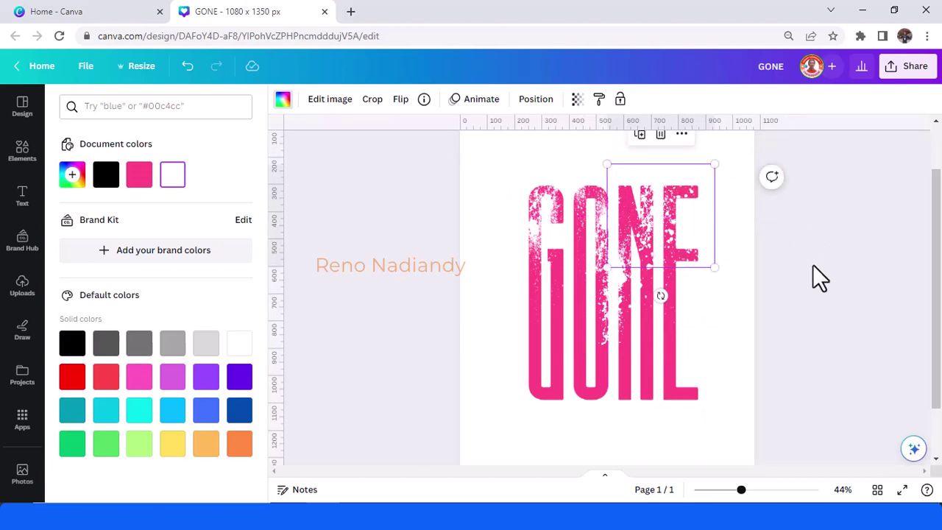
scroll(847, 321, up, 2)
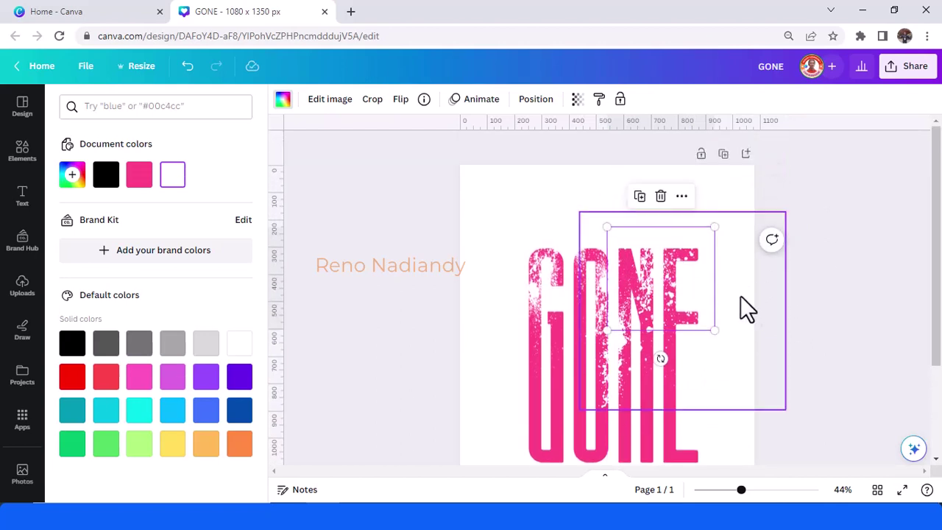
Turn a splatter copy pink, place it over the G, and add another copy on top of GONE.
click(640, 197)
click(140, 177)
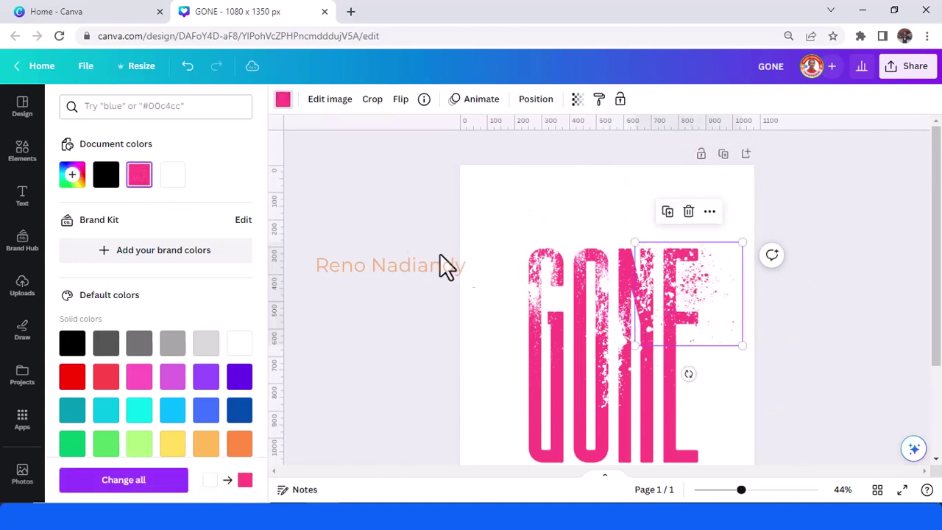
drag(689, 292, 549, 240)
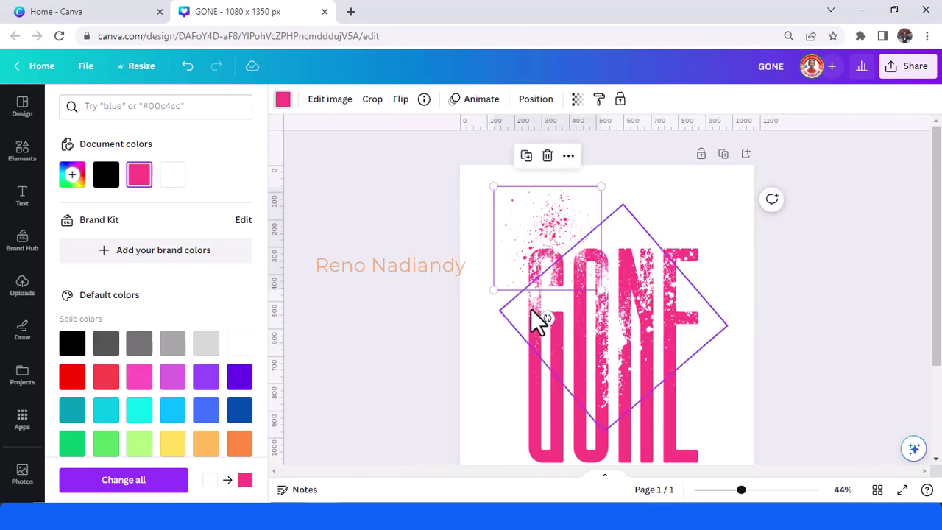
click(526, 155)
drag(468, 196, 625, 266)
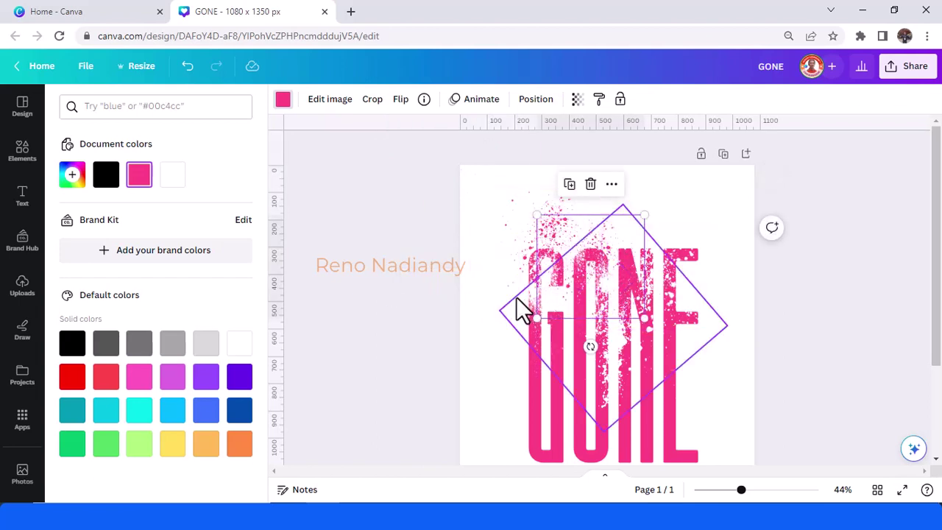
Colour the diamond-shaped splatter pink and position a duplicate of it further left.
click(518, 341)
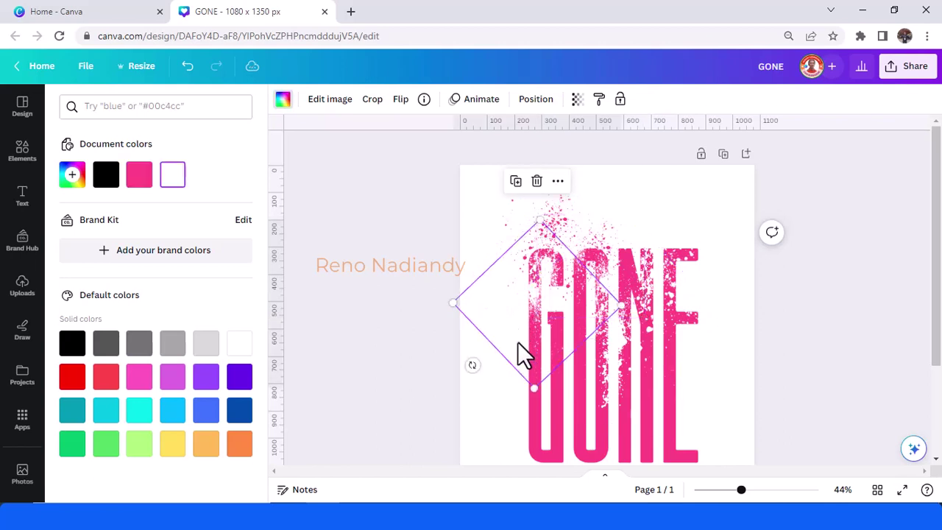
click(139, 175)
drag(578, 303, 580, 289)
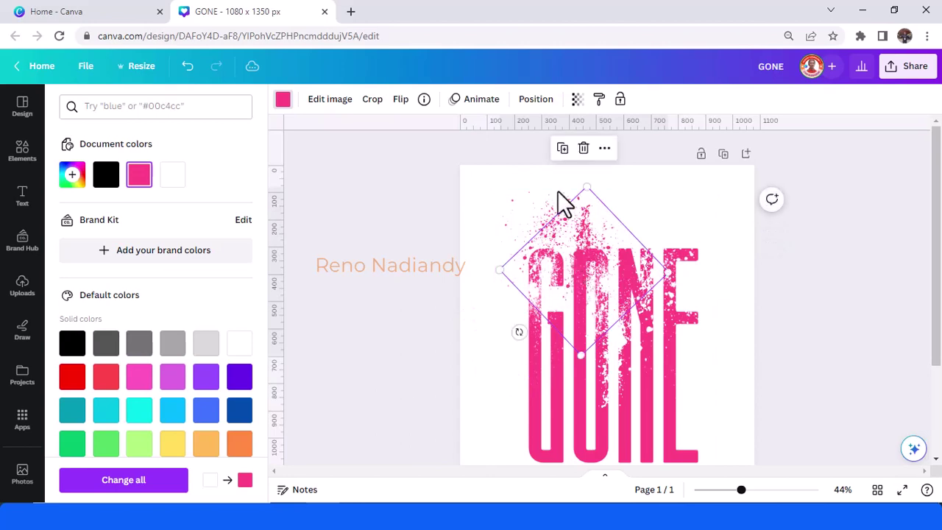
click(565, 148)
drag(631, 238, 602, 247)
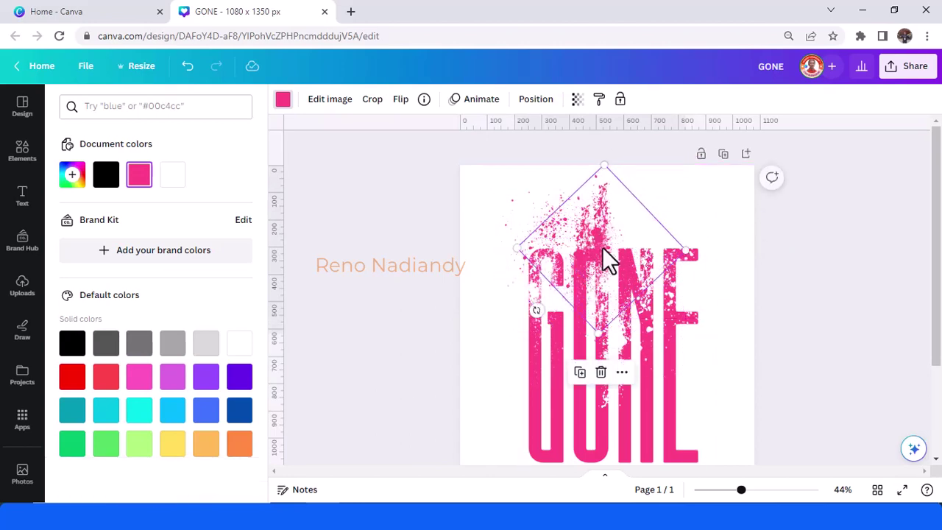
Add one more pink splatter copy and place it tilted below the bottom of GONE.
click(580, 372)
drag(638, 311, 625, 259)
drag(572, 375, 654, 203)
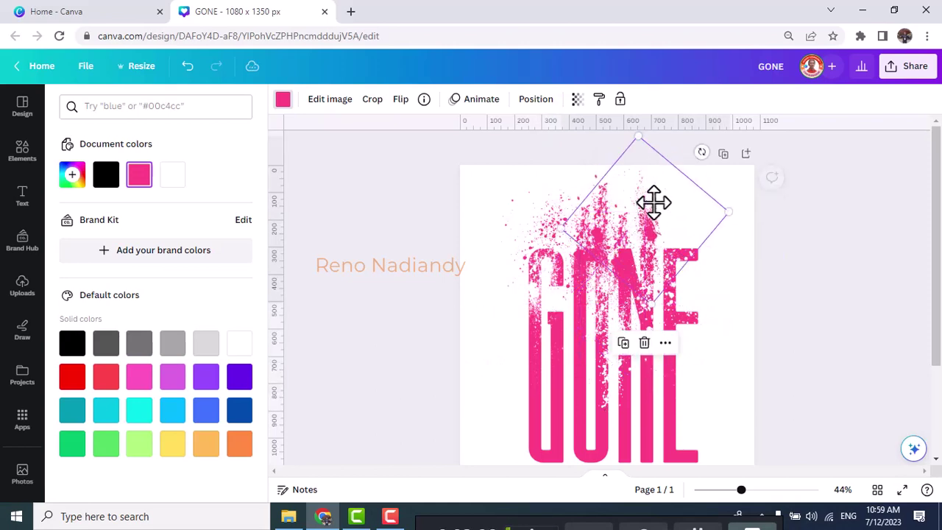
key(ctrl+z)
drag(564, 248, 602, 262)
scroll(659, 331, down, 2)
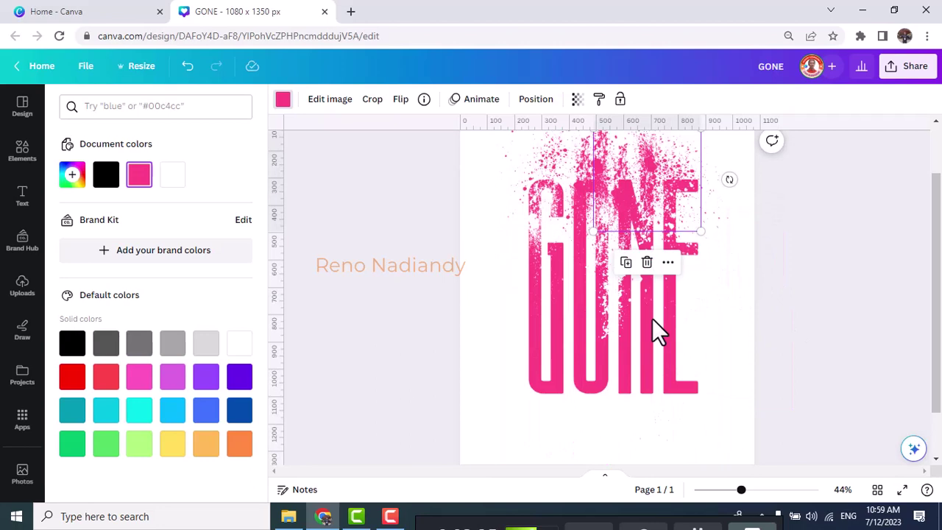
drag(658, 332, 671, 407)
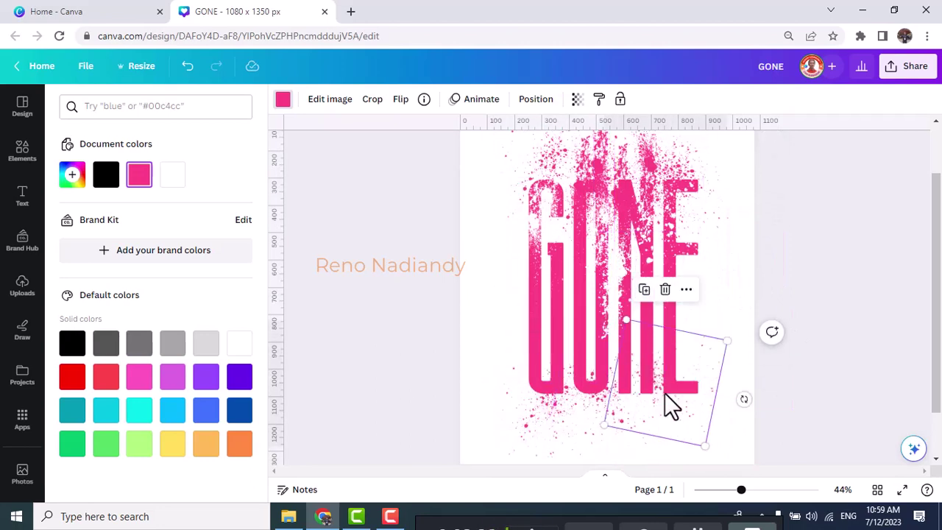
Add the photo of the woman sitting by a car and remove its background with BG Remover.
click(26, 162)
click(42, 172)
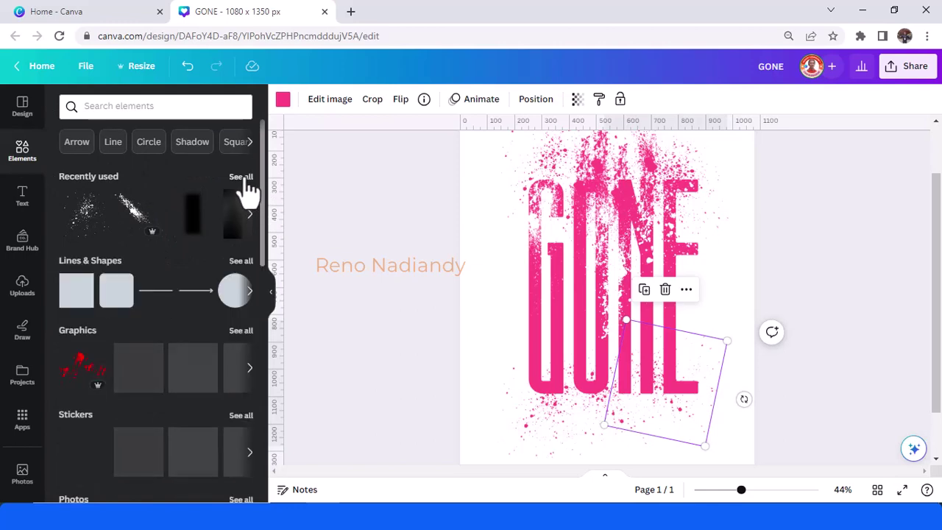
click(243, 181)
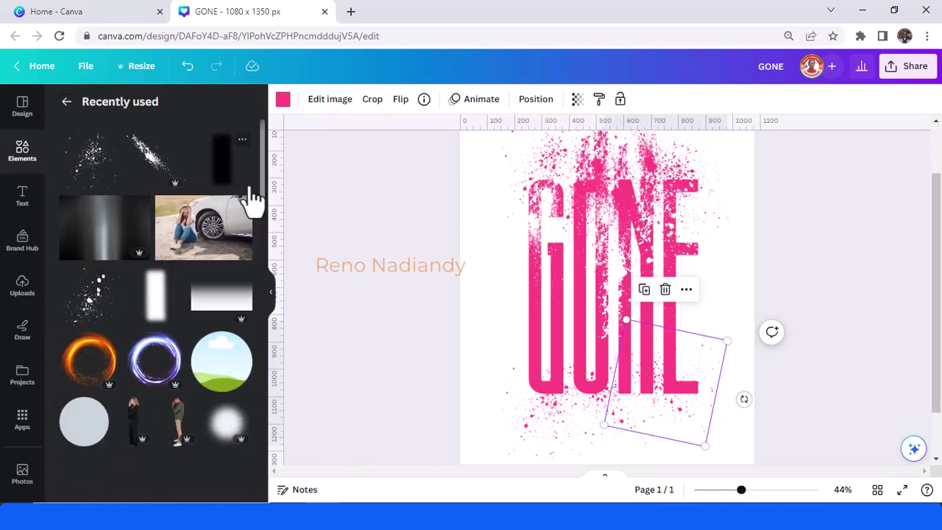
click(309, 101)
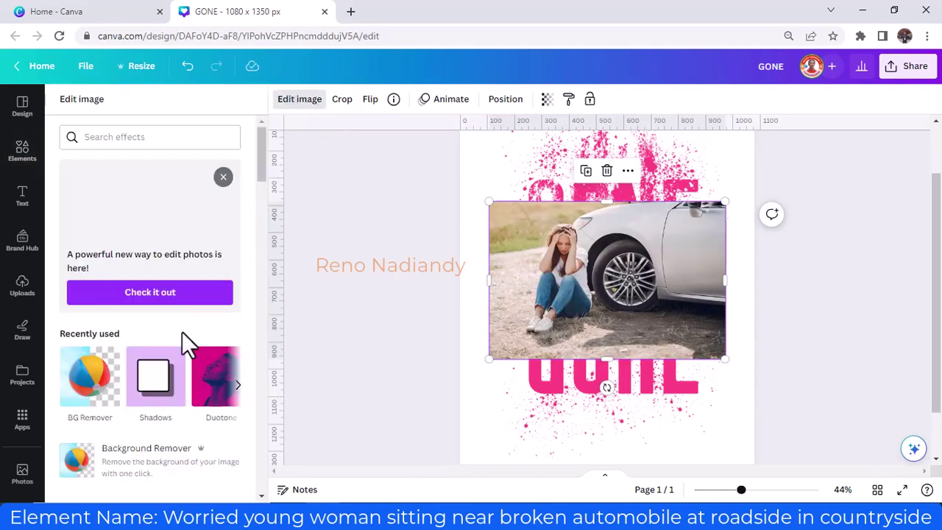
click(107, 375)
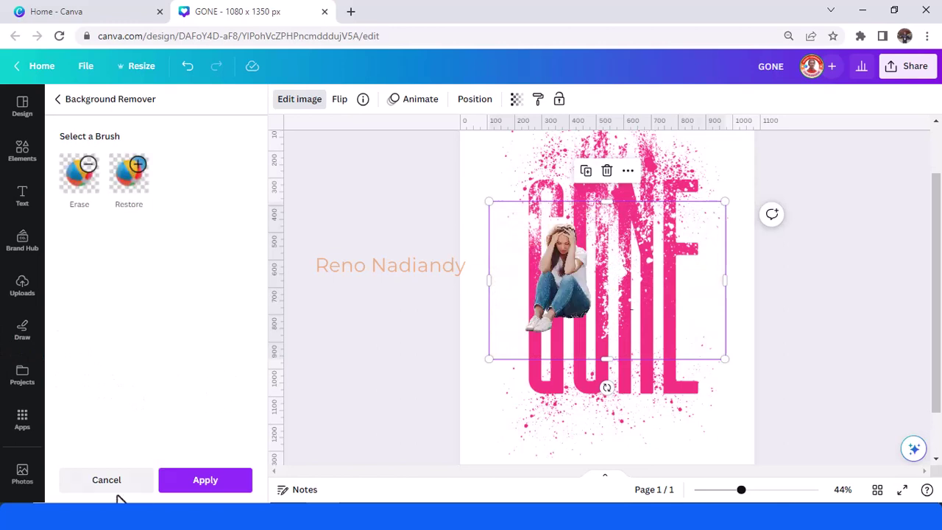
click(206, 482)
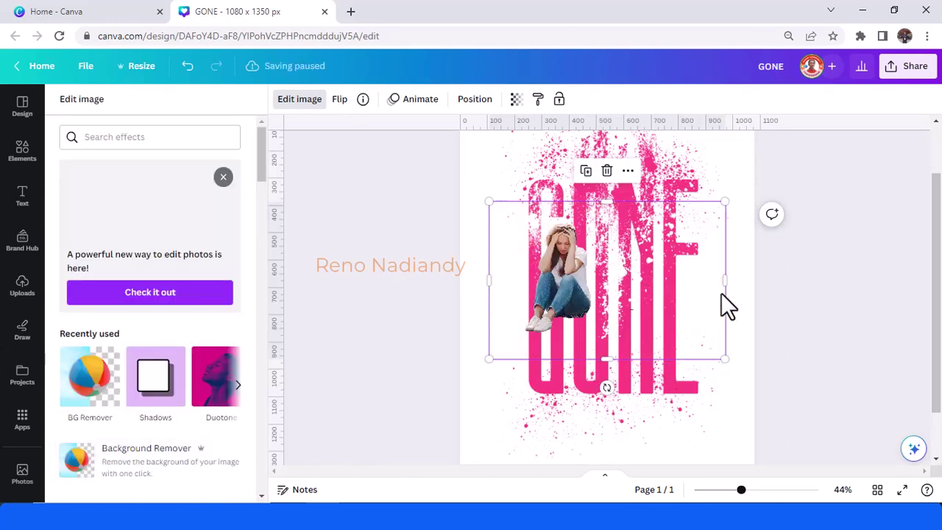
Crop the photo narrower and set the cut-out woman at the lower left of GONE.
drag(728, 282, 517, 371)
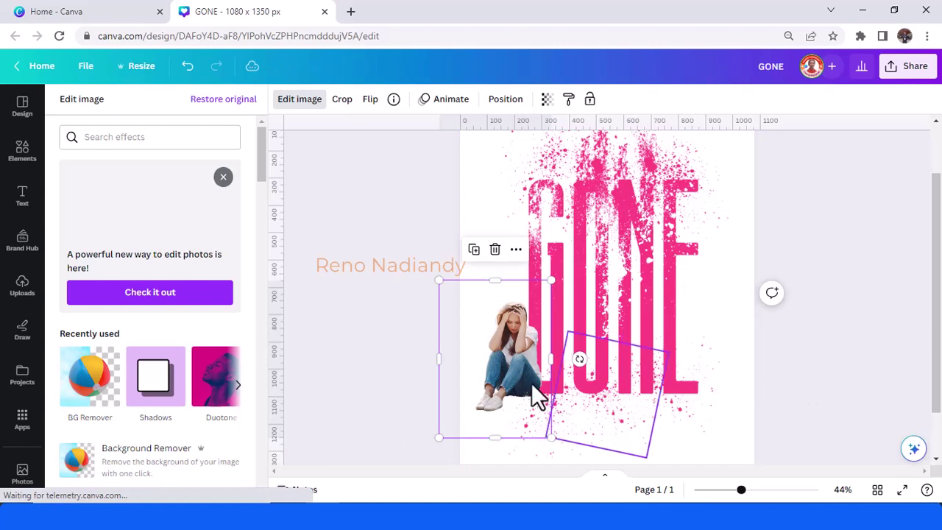
click(22, 158)
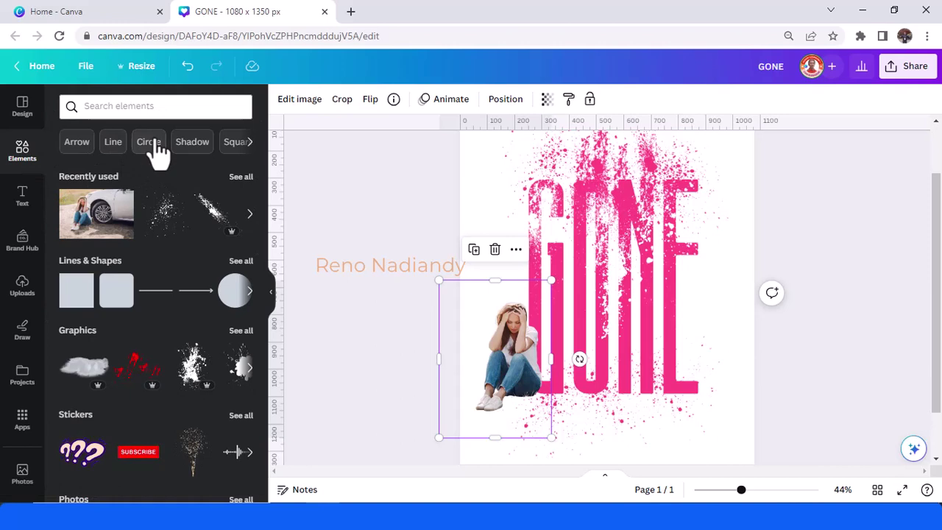
Search elements for 'SHADOW' and place a small soft shadow under the woman's feet.
click(148, 106)
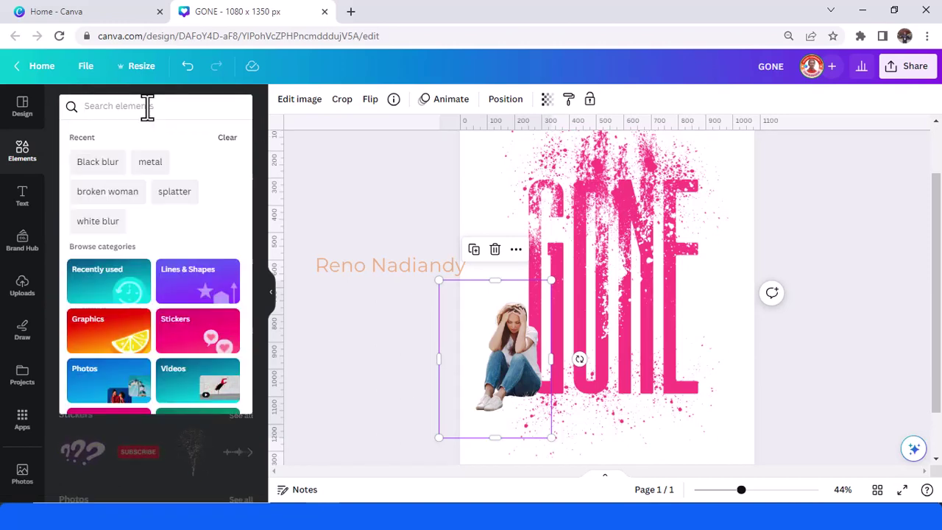
text(SHADOW)
key(Return)
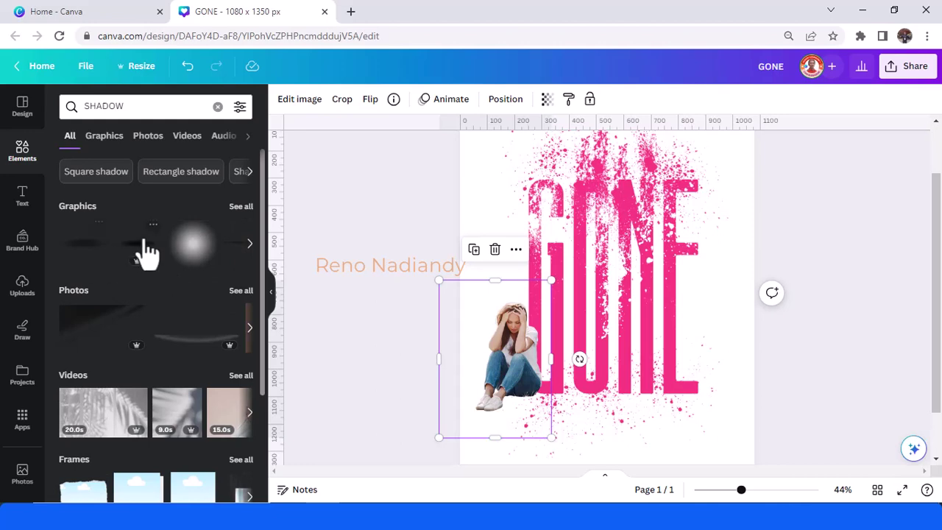
click(136, 244)
drag(595, 283, 533, 398)
drag(657, 421, 531, 434)
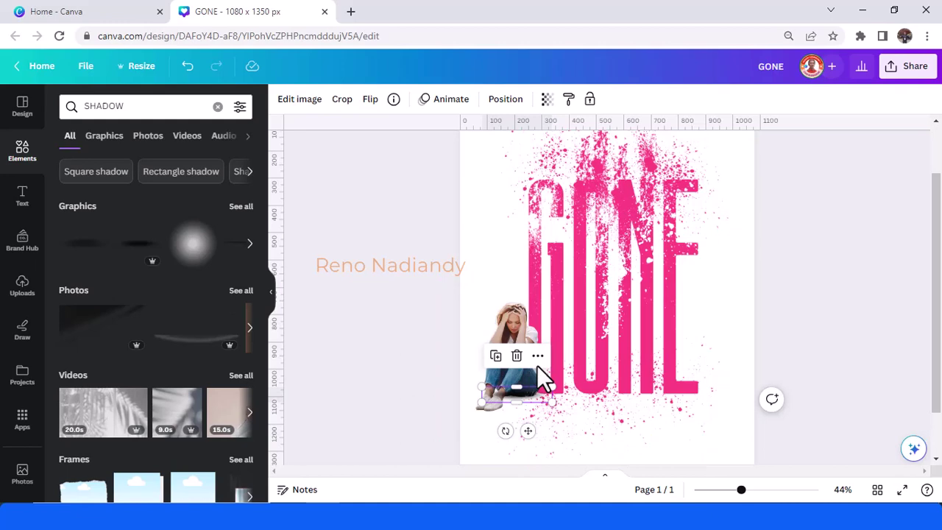
Send the shadow strip to the back and nudge it down under the woman's feet.
right_click(527, 393)
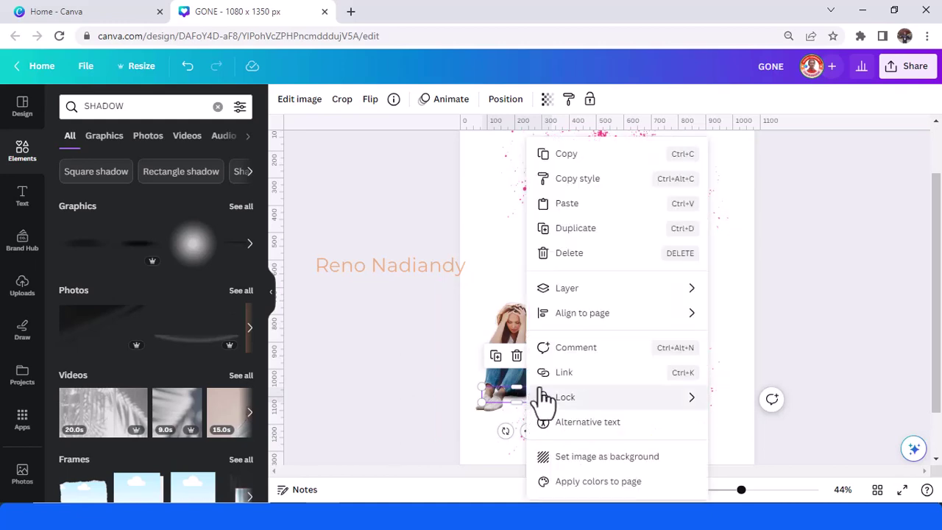
mouse_move(581, 290)
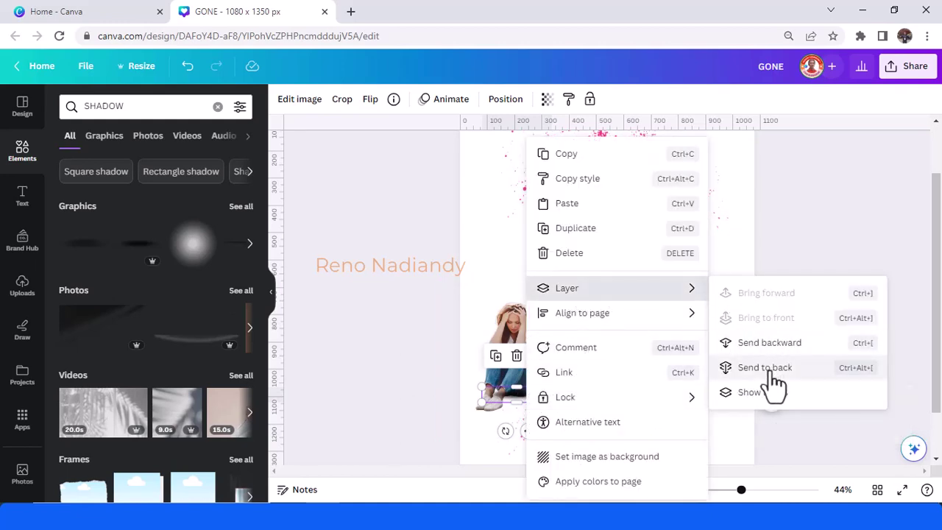
click(722, 368)
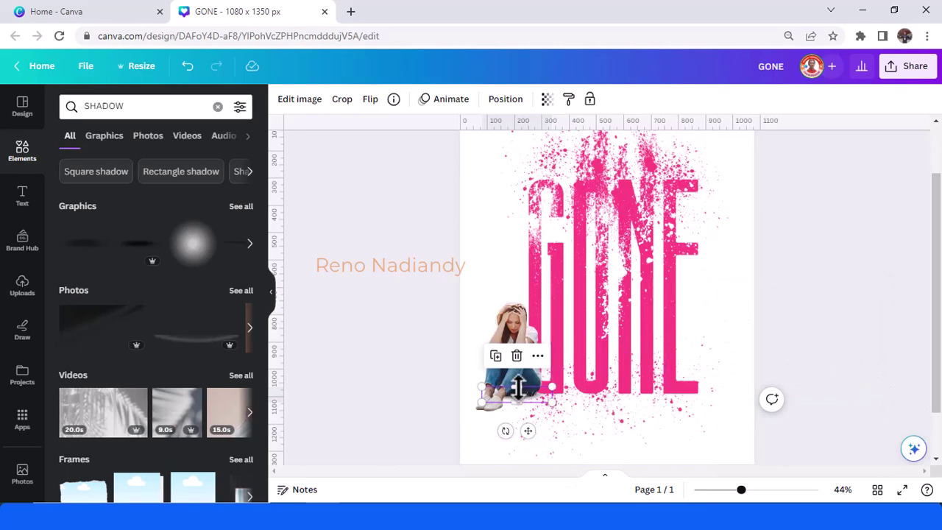
drag(524, 393, 526, 398)
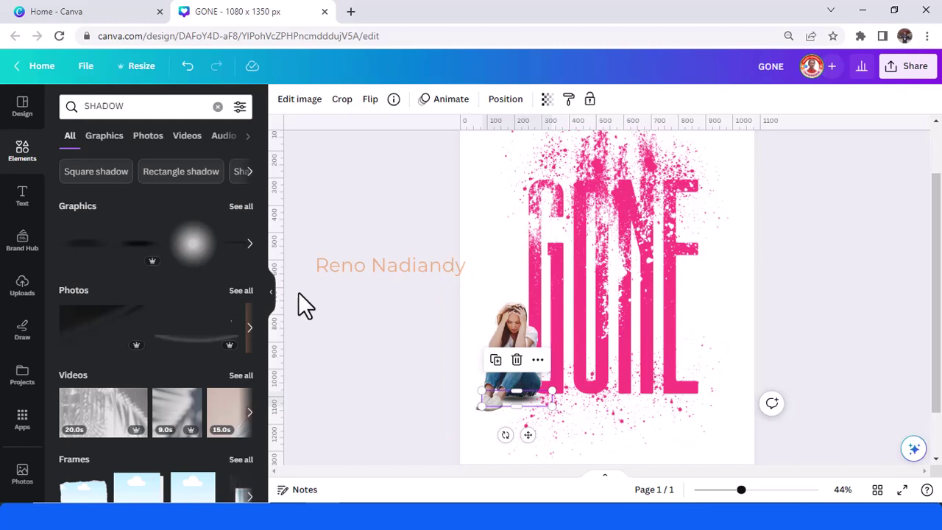
drag(490, 377, 499, 443)
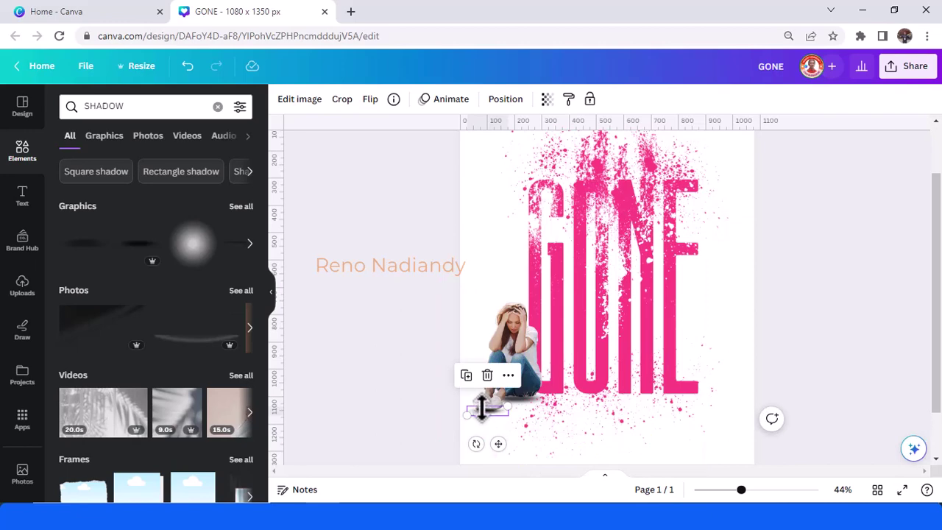
Send the shadow to the back again and deselect it to check it sits behind her.
right_click(480, 412)
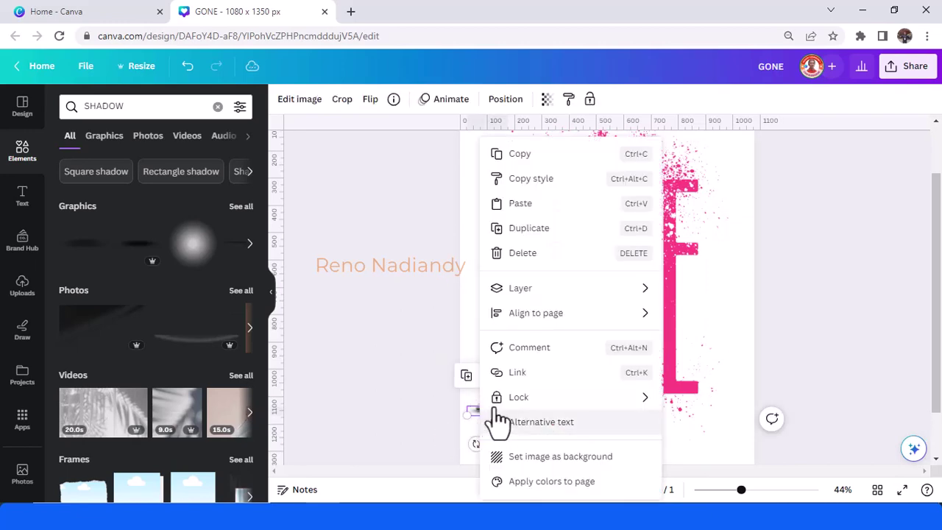
mouse_move(631, 312)
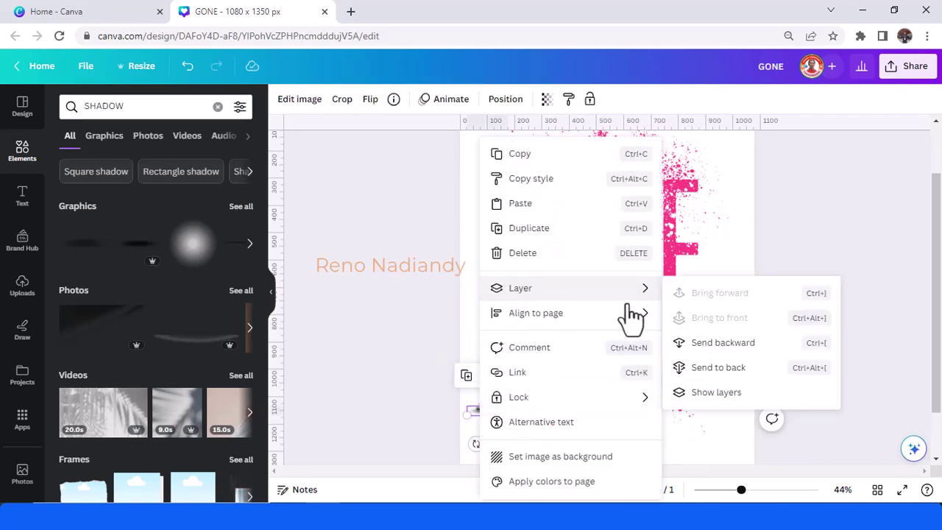
click(736, 372)
click(875, 349)
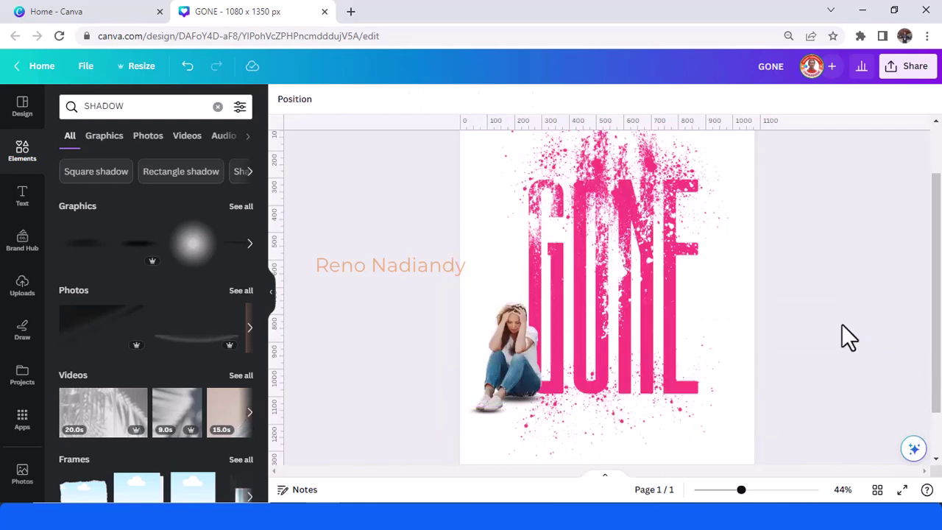